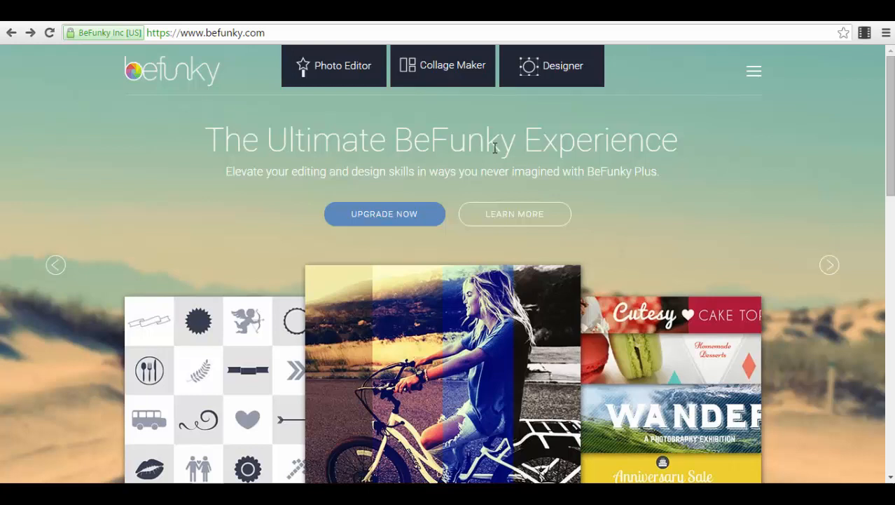
Start a new collage, place the sample photo of the man in the green hat in the top-left cell, and auto-fill the remaining cells.
left_click(440, 80)
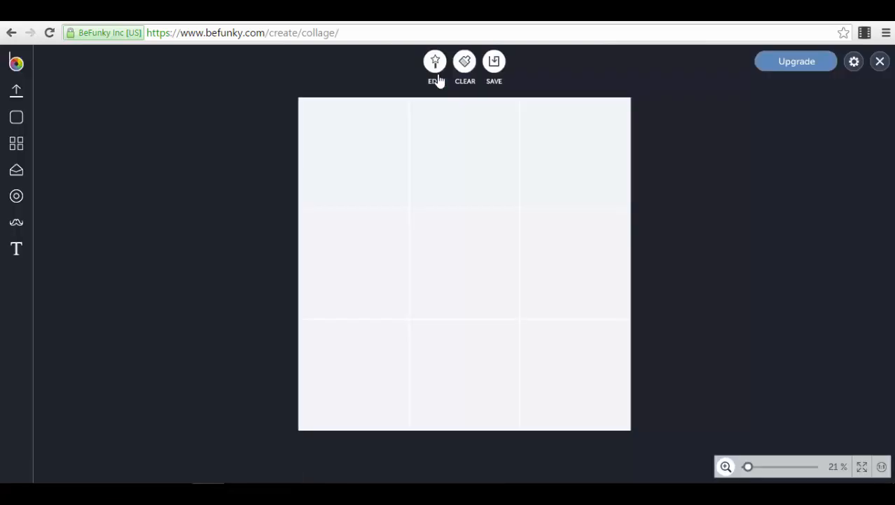
left_click(21, 96)
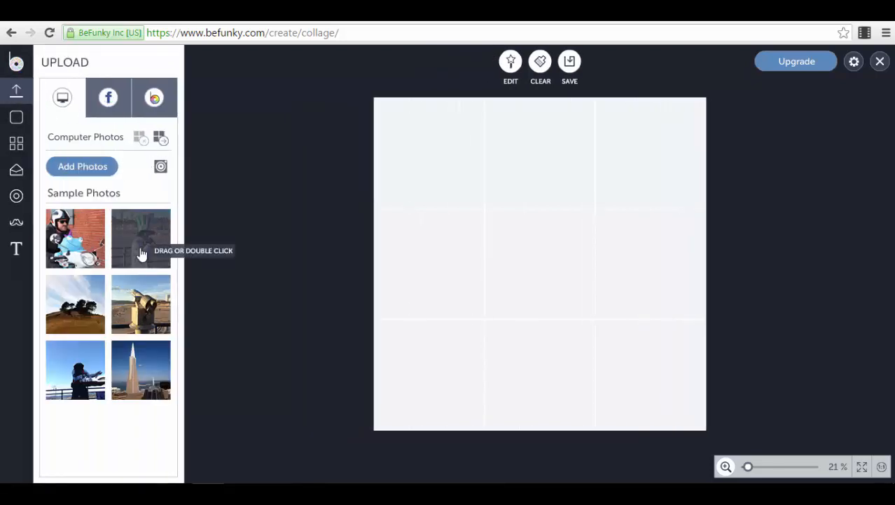
left_click_drag(141, 253, 168, 240)
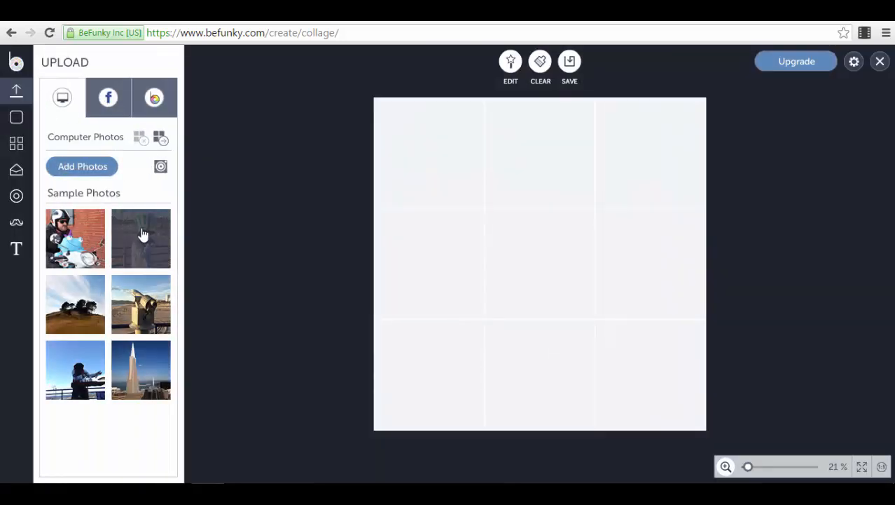
left_click_drag(143, 234, 449, 155)
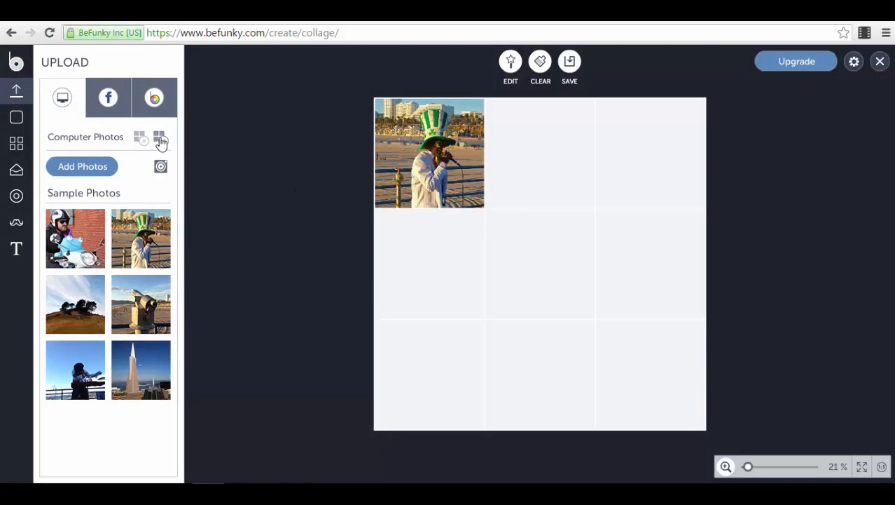
left_click(160, 138)
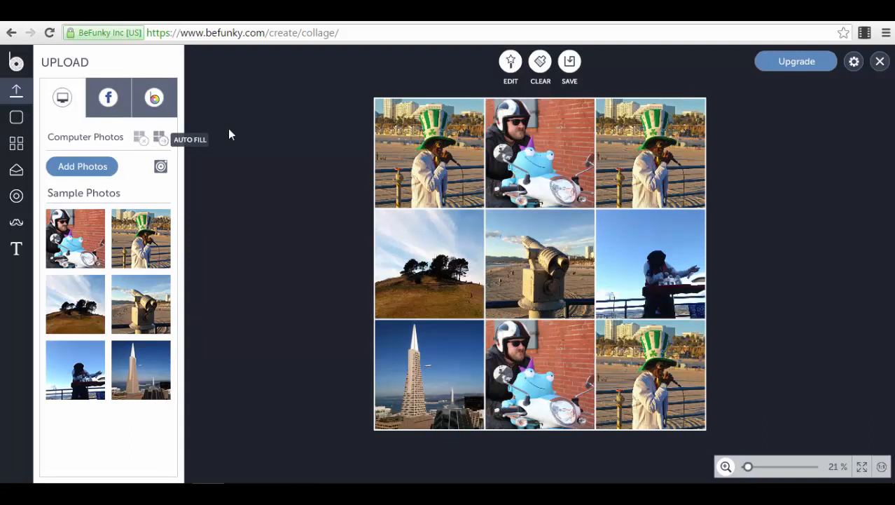
Rotate the coin-operated viewfinder photo in the centre cell once clockwise.
left_click(558, 260)
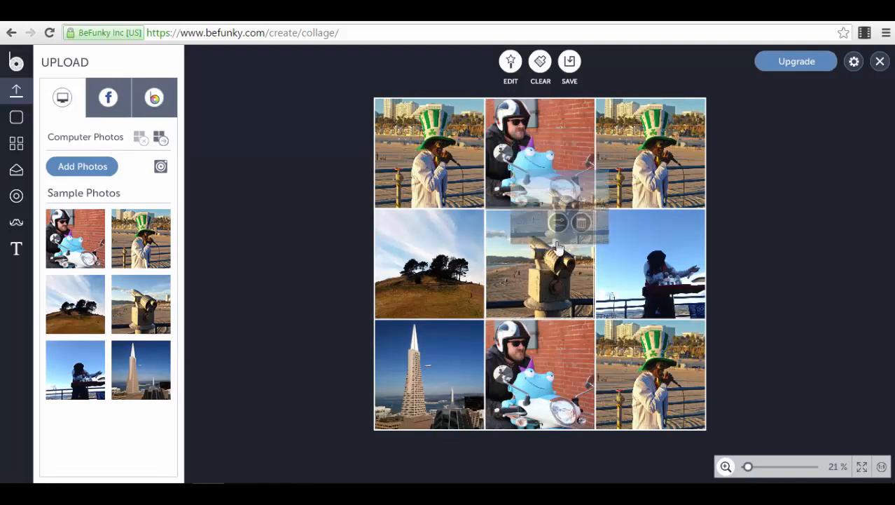
mouse_move(547, 266)
left_mouse_down()
mouse_move(410, 269)
mouse_move(552, 262)
left_mouse_up()
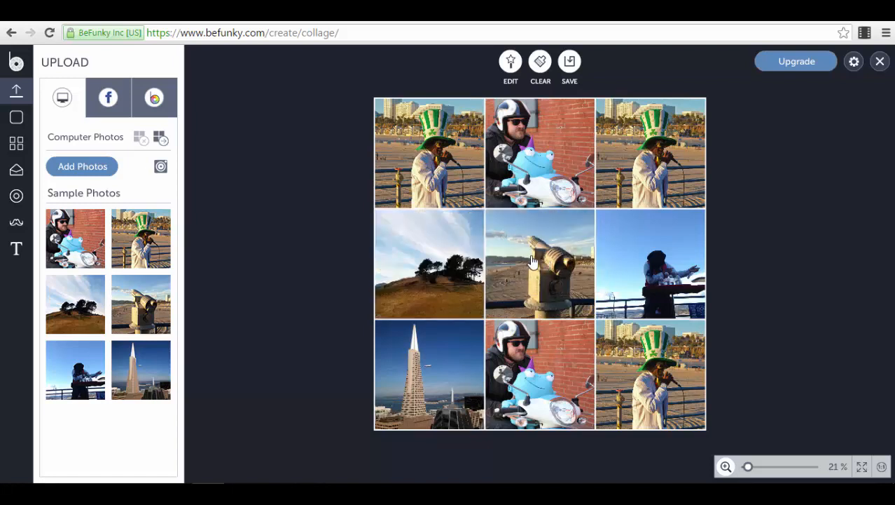
left_click(540, 260)
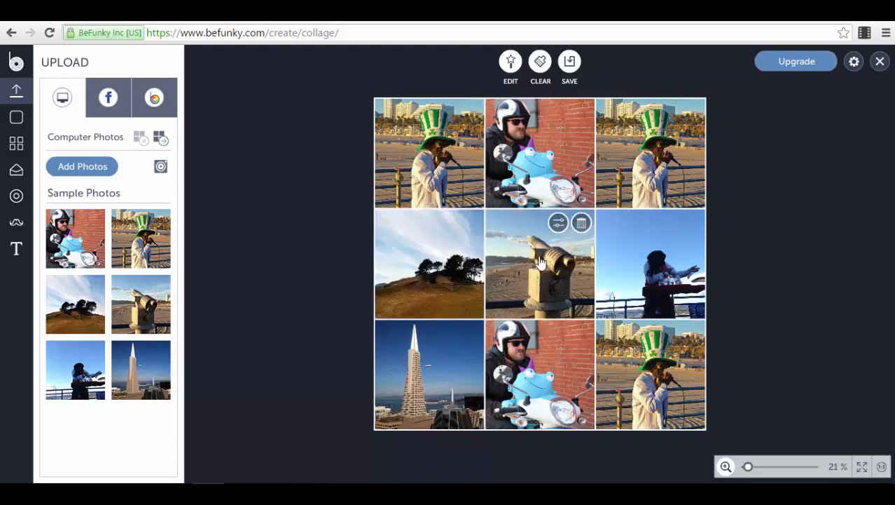
left_click(559, 222)
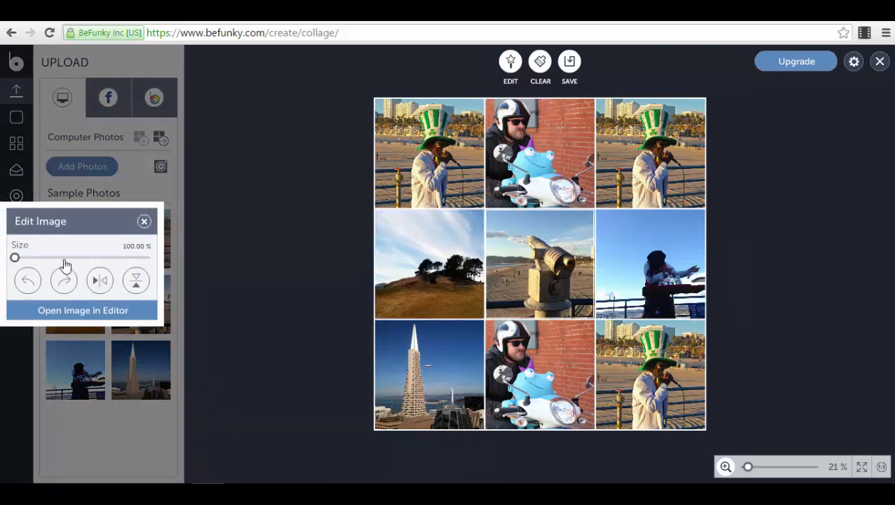
mouse_move(15, 257)
left_mouse_down()
mouse_move(60, 257)
mouse_move(15, 257)
left_mouse_up()
left_click(63, 283)
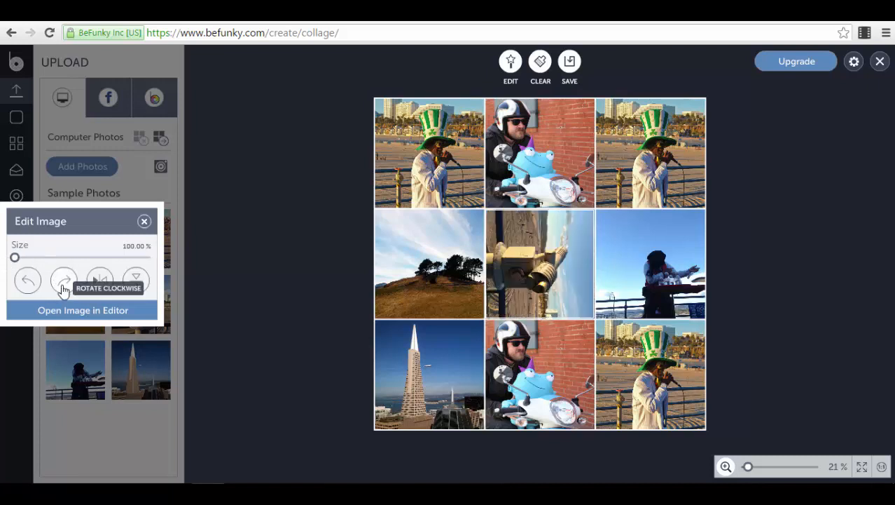
Try flipping the centre viewfinder photo horizontally and vertically.
left_click(100, 281)
left_click(100, 281)
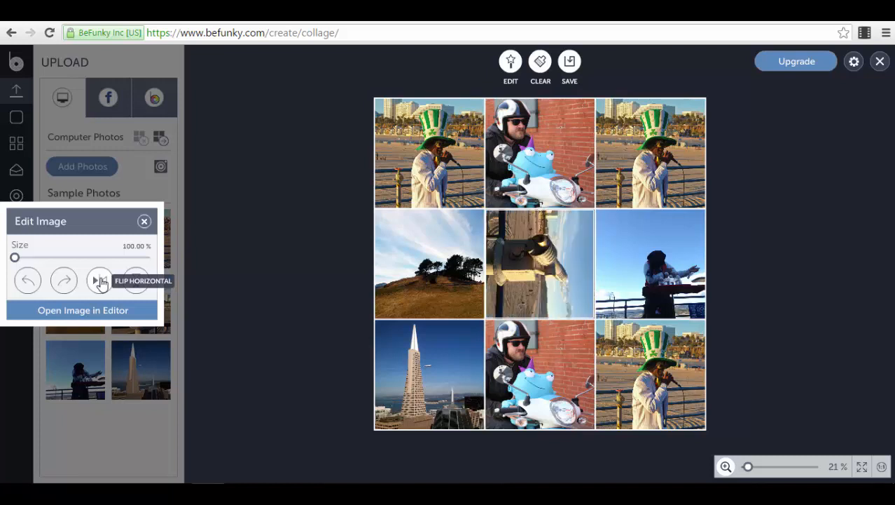
left_click(99, 281)
left_click(99, 281)
left_click(137, 287)
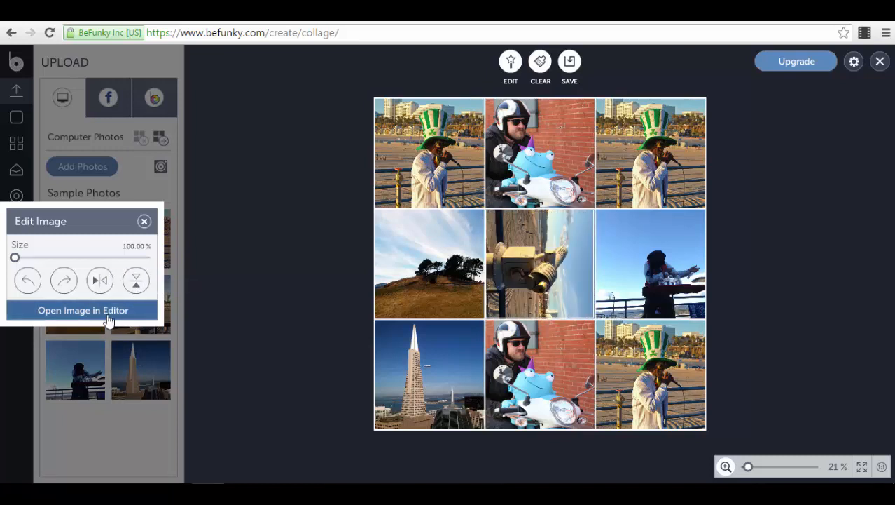
Try Auto Enhance on the viewfinder photo in the photo editor, and return to the collage without applying it.
left_click(107, 312)
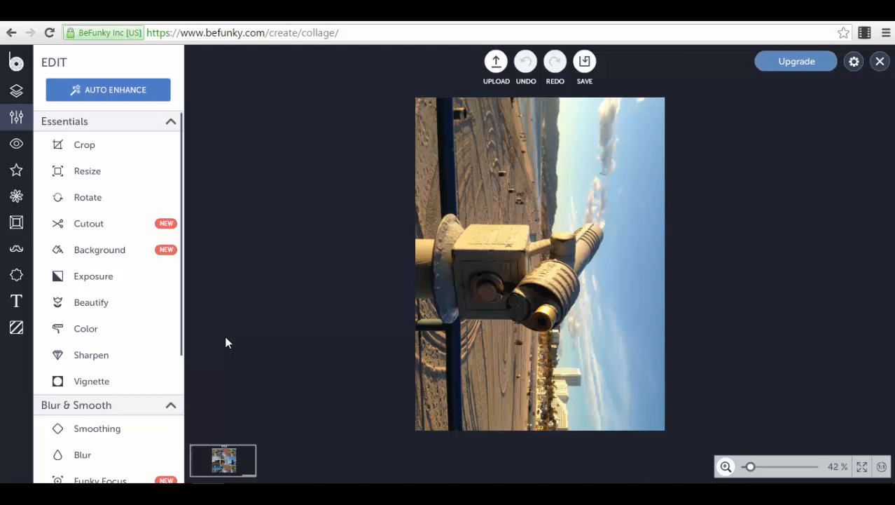
left_click(96, 88)
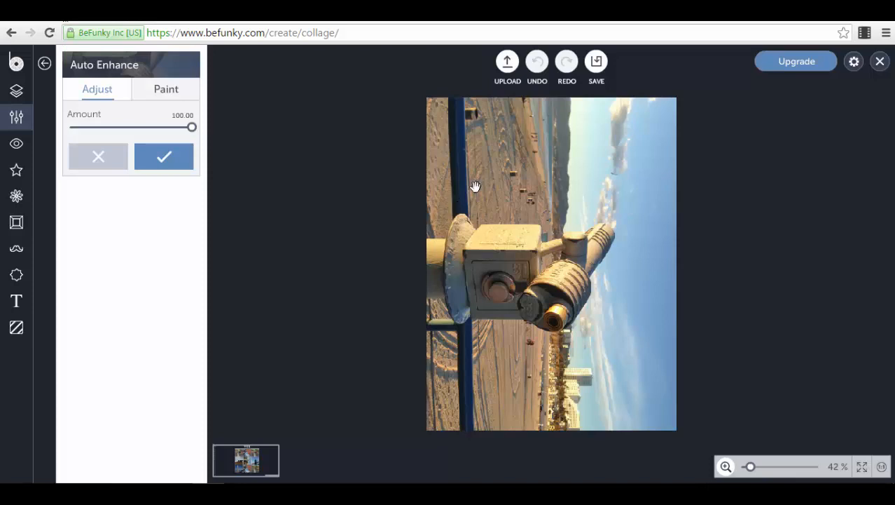
left_click(599, 68)
left_click(880, 62)
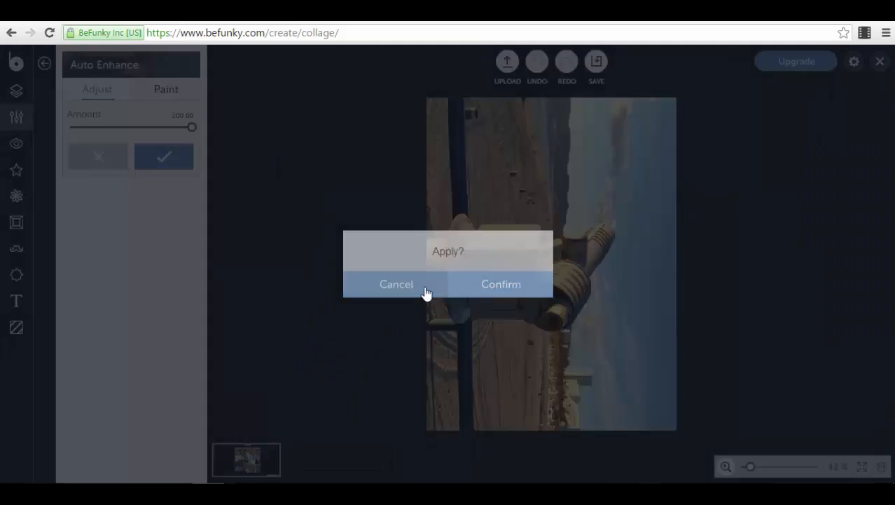
left_click(425, 294)
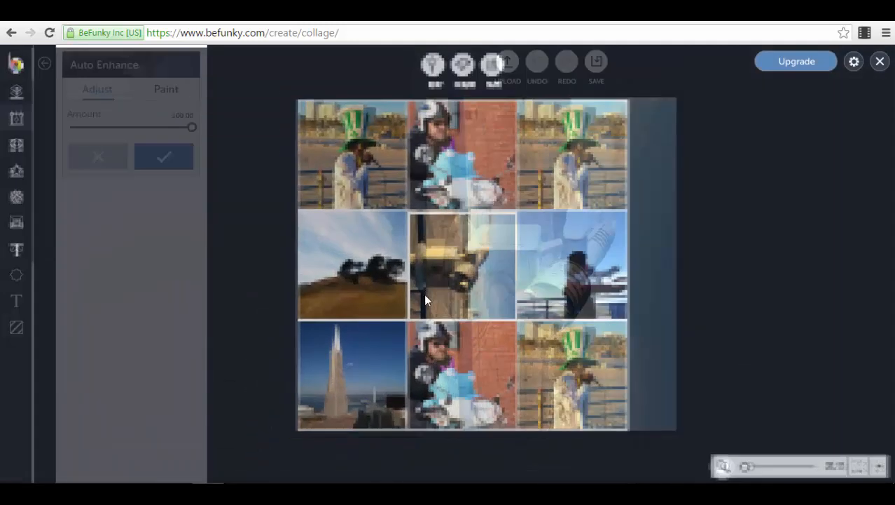
left_click(417, 294)
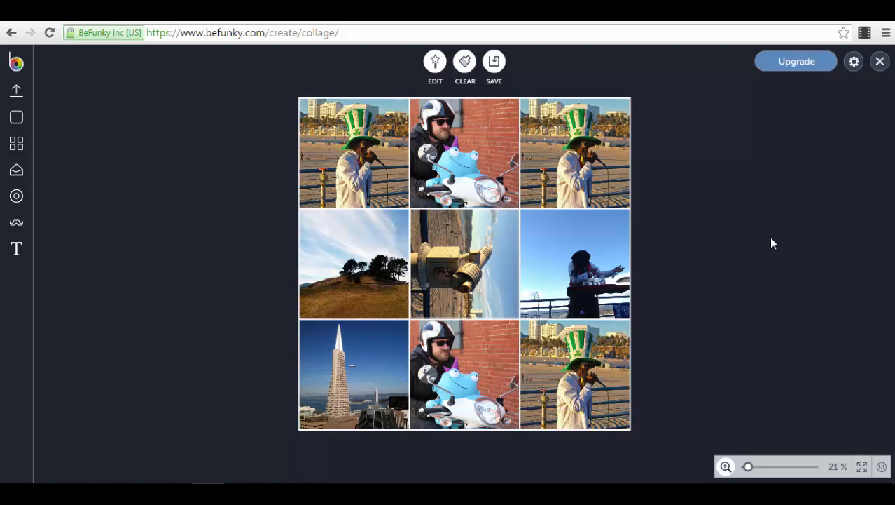
Try making the collage's top row taller and its left column wider by moving the dividers between cells.
left_click(392, 203)
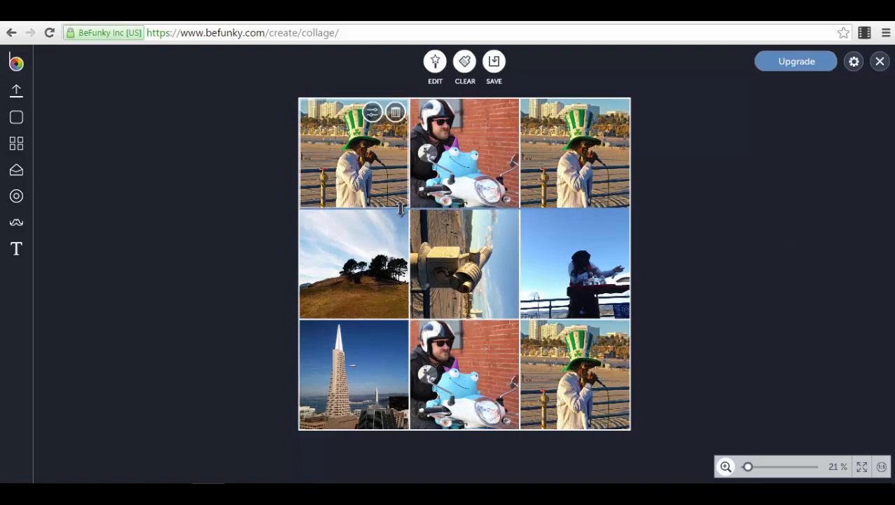
mouse_move(401, 208)
left_mouse_down()
mouse_move(411, 290)
mouse_move(404, 222)
left_mouse_up()
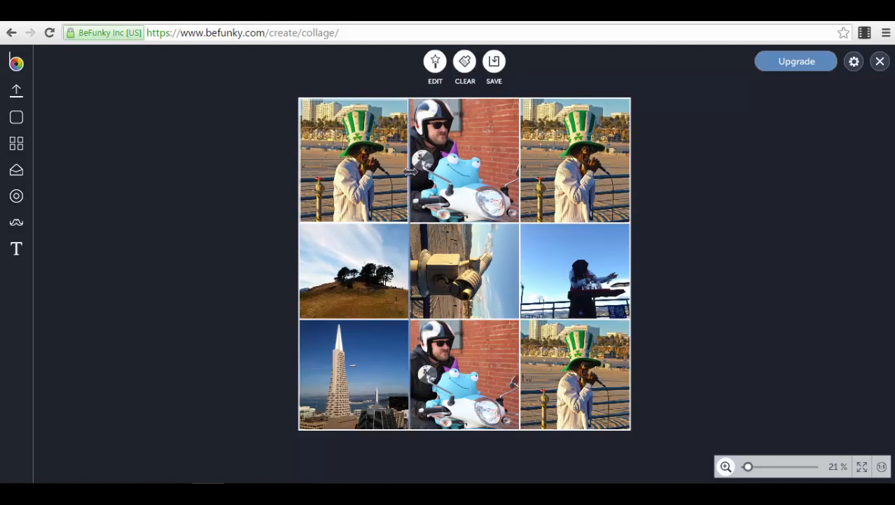
left_click_drag(411, 174, 464, 178)
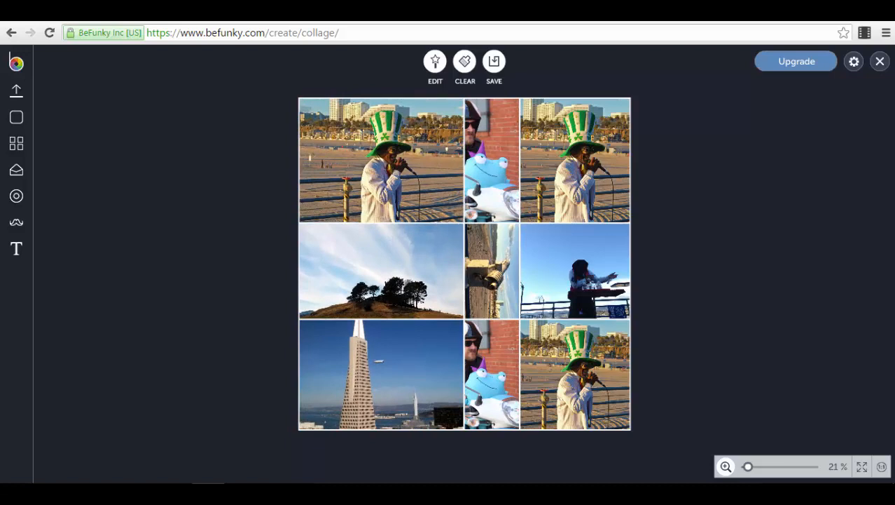
Move the dividers back to nearly equal cells, and enlarge the left column moderately and the top row slightly.
mouse_move(392, 223)
left_mouse_down()
mouse_move(392, 273)
mouse_move(392, 208)
left_mouse_up()
left_click_drag(464, 163, 413, 163)
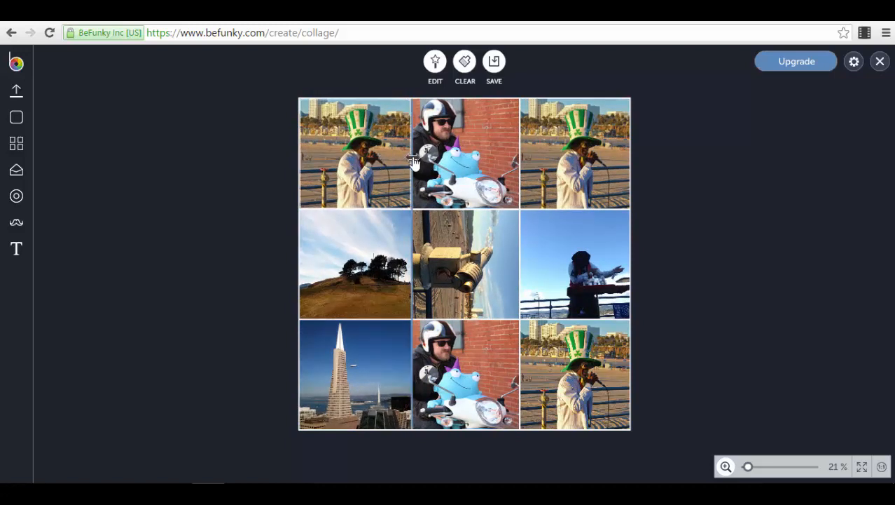
left_click_drag(413, 162, 446, 166)
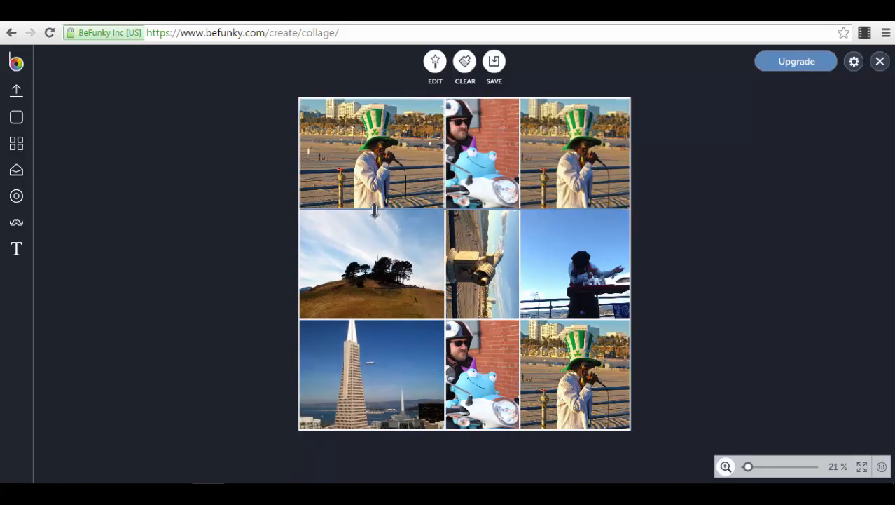
left_click_drag(375, 210, 386, 228)
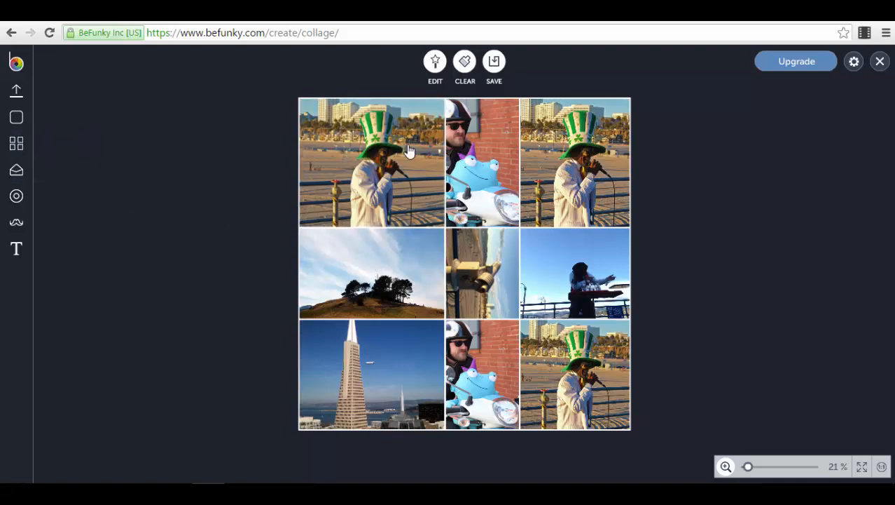
Apply the free Grid template with two large and four small cells, staying in the collage maker.
left_click(24, 149)
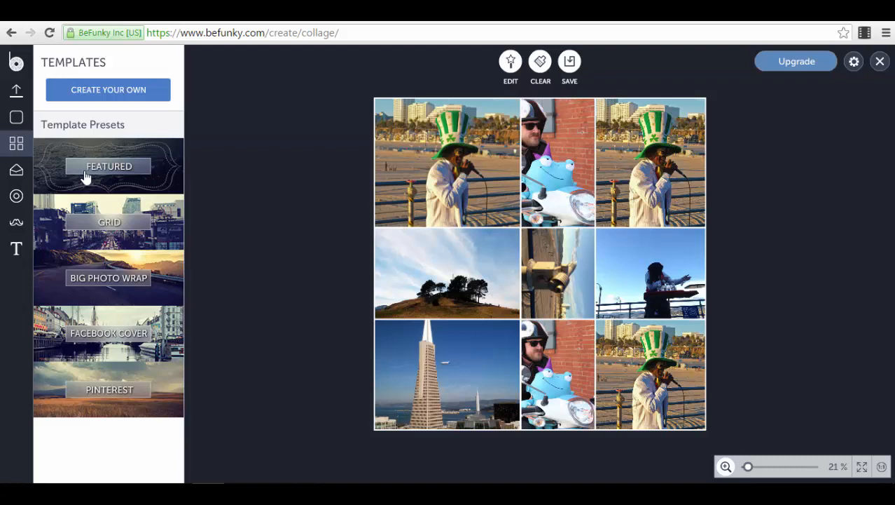
left_click(172, 238)
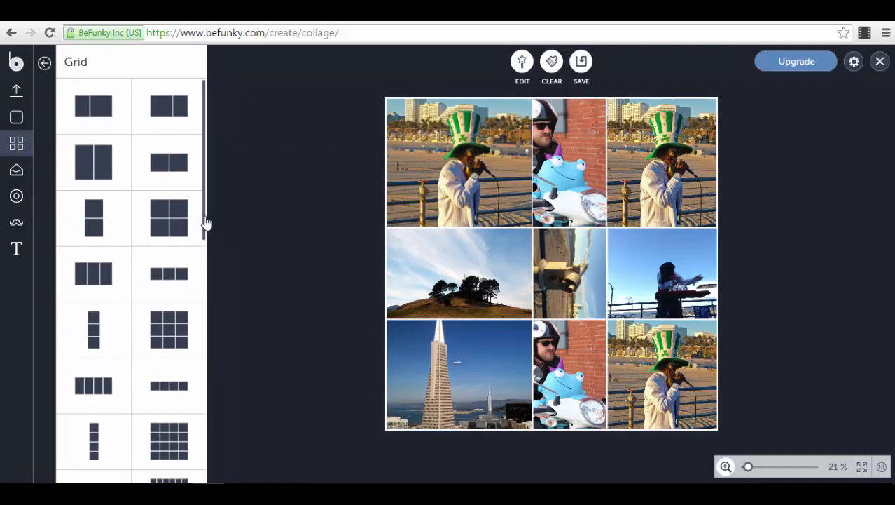
left_click_drag(205, 223, 206, 344)
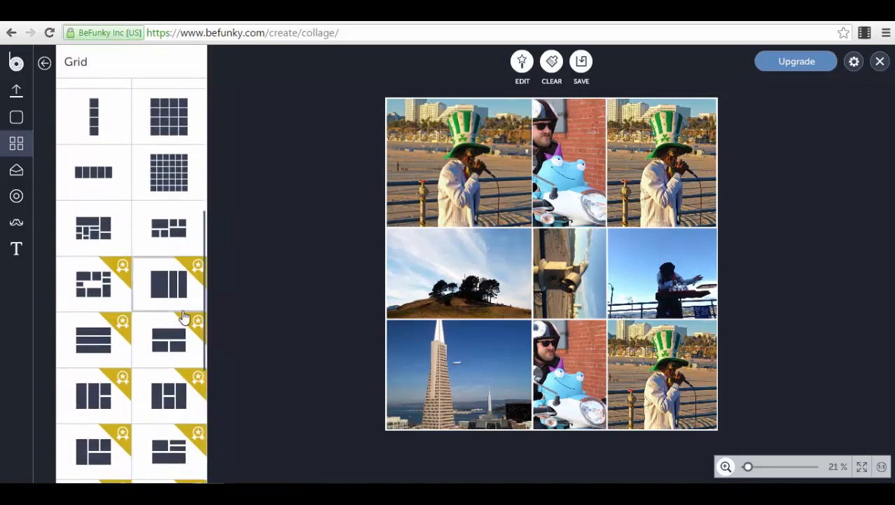
scroll(183, 317, "down", 3)
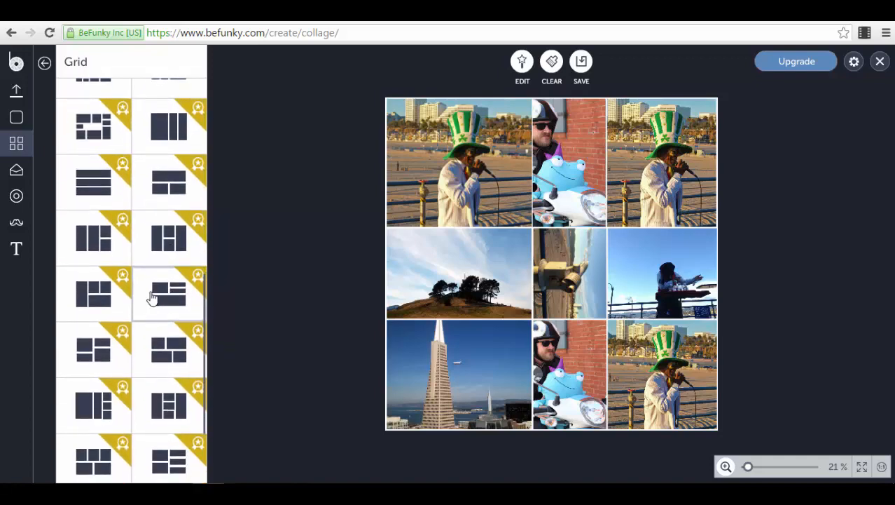
scroll(152, 298, "up", 3)
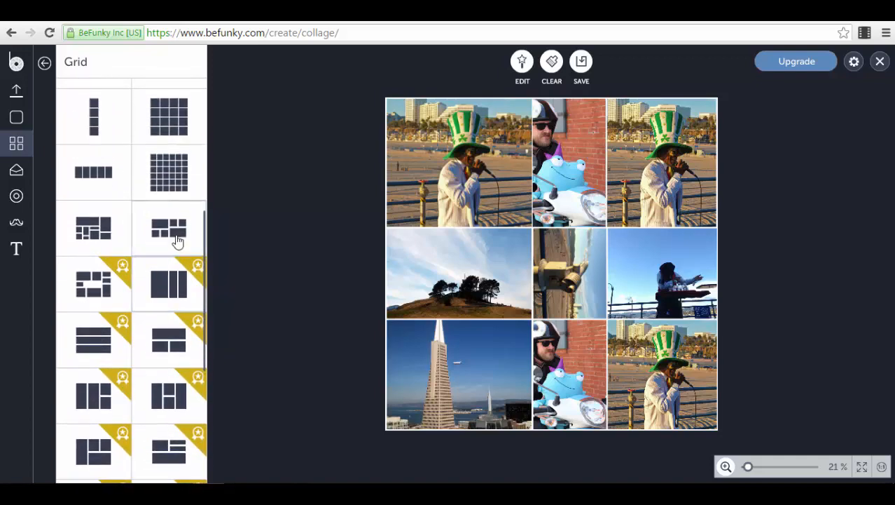
left_click(177, 239)
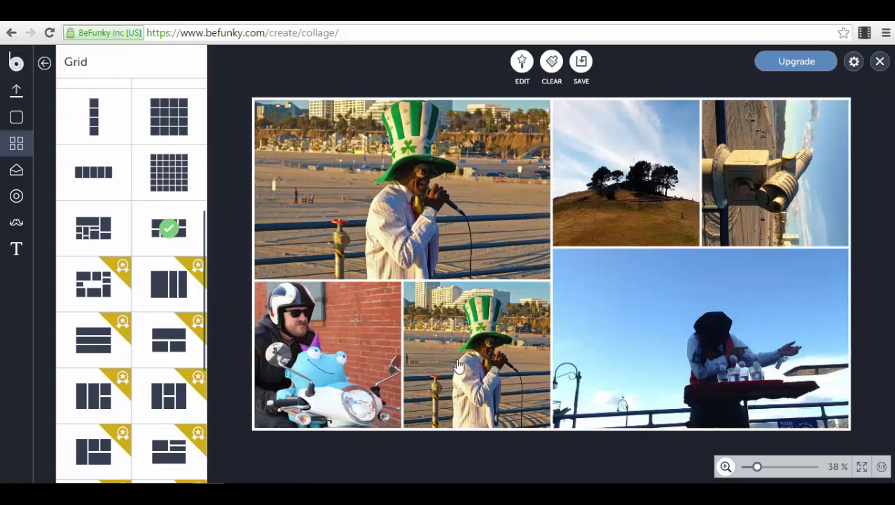
left_click(522, 66)
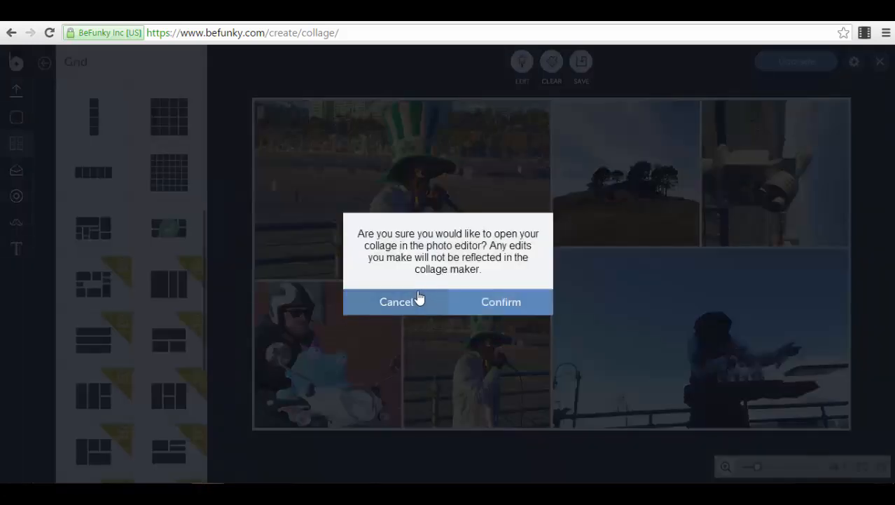
left_click(415, 303)
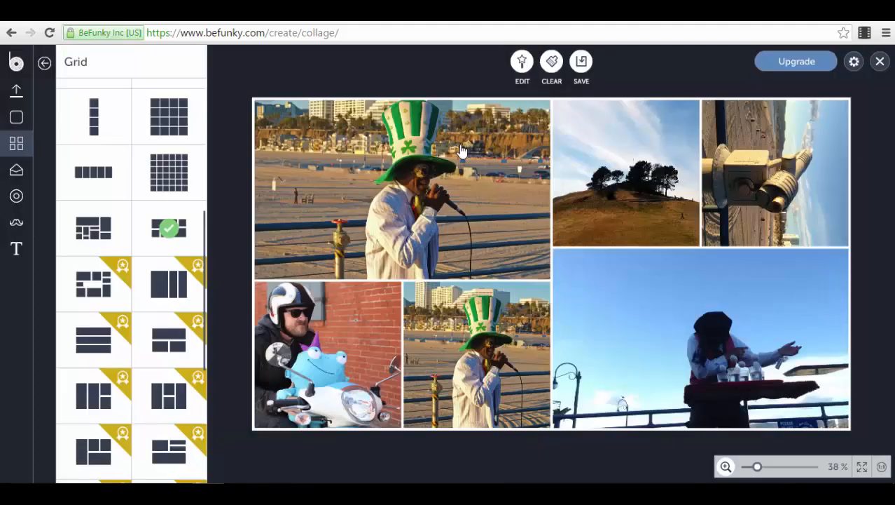
Set the collage's spacing to 26, leaving corner rounding at 0.
left_click(15, 119)
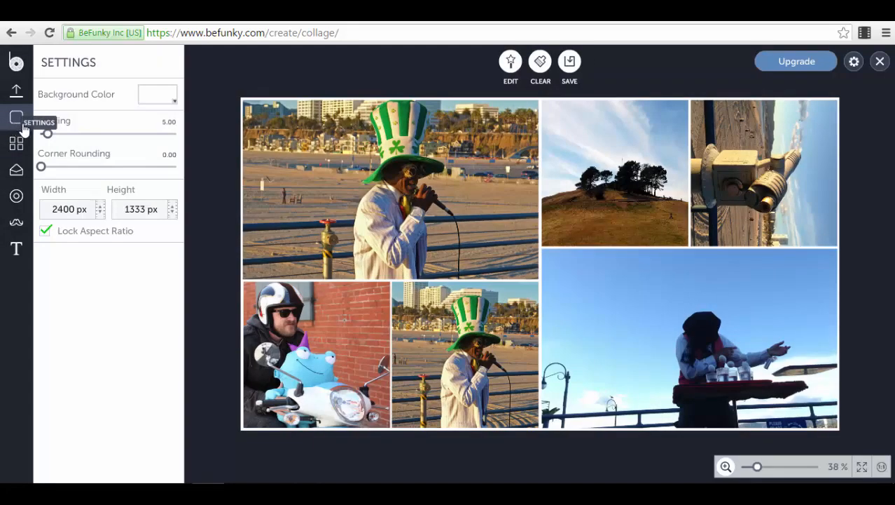
left_click_drag(43, 134, 78, 145)
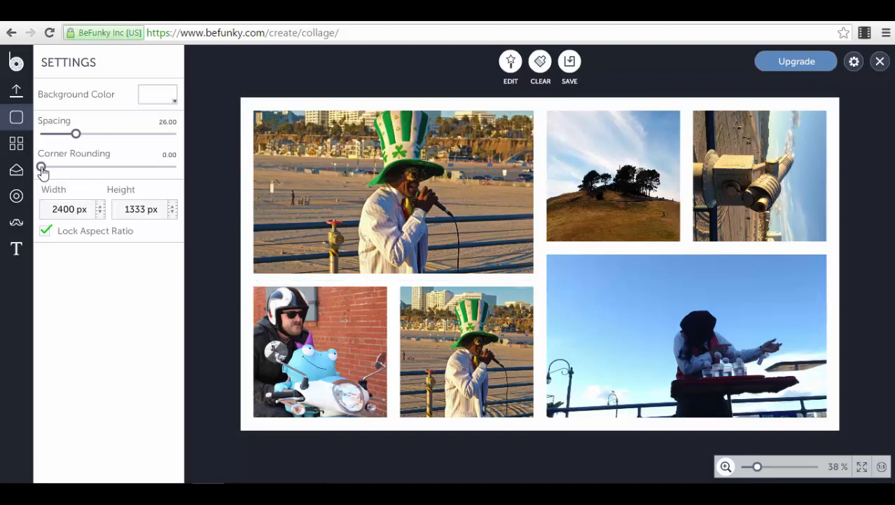
mouse_move(42, 169)
left_mouse_down()
mouse_move(86, 178)
mouse_move(65, 180)
mouse_move(89, 189)
mouse_move(40, 186)
left_mouse_up()
Change the collage's background color to bright red.
left_click(168, 95)
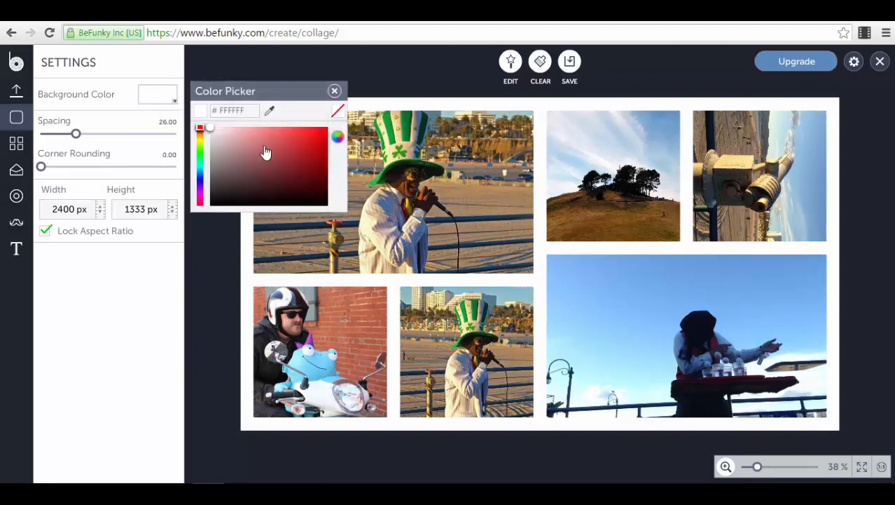
left_click(322, 133)
left_click(290, 54)
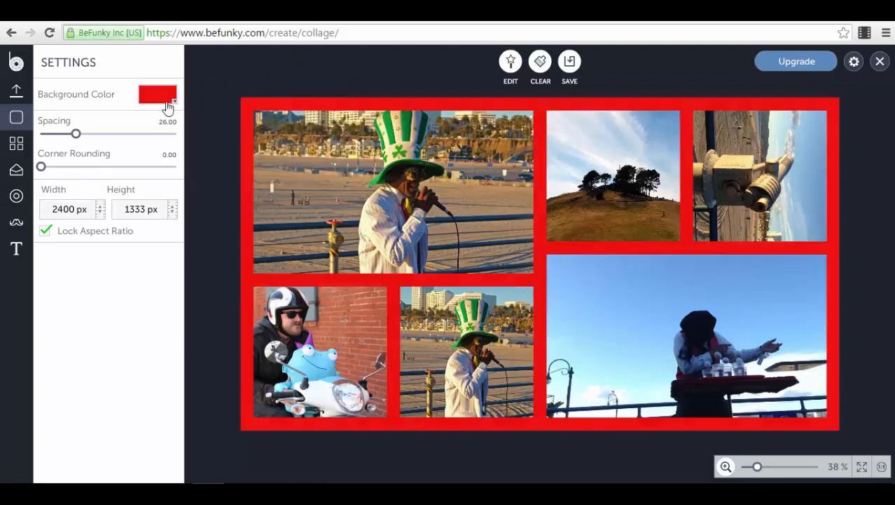
Try the large-circle Polka Dots pattern as the collage background and replace it with the fine vertical dotted-line pattern.
left_click(14, 197)
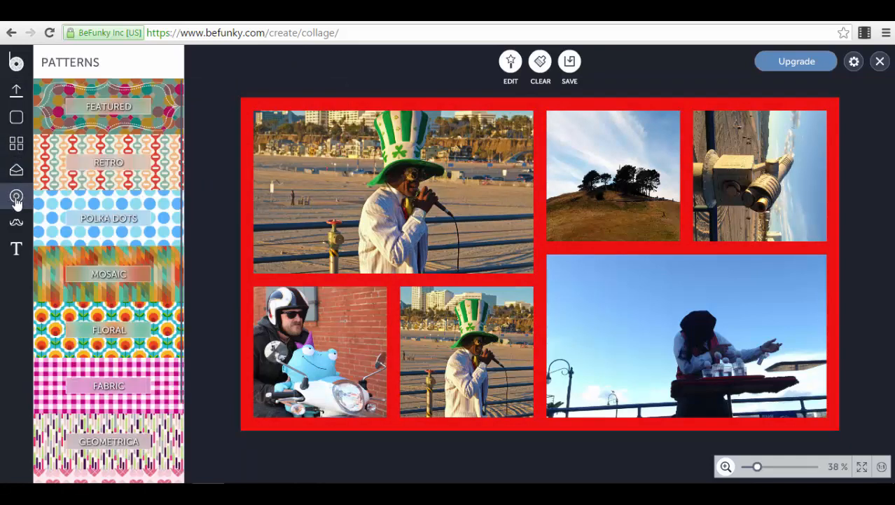
left_click(164, 216)
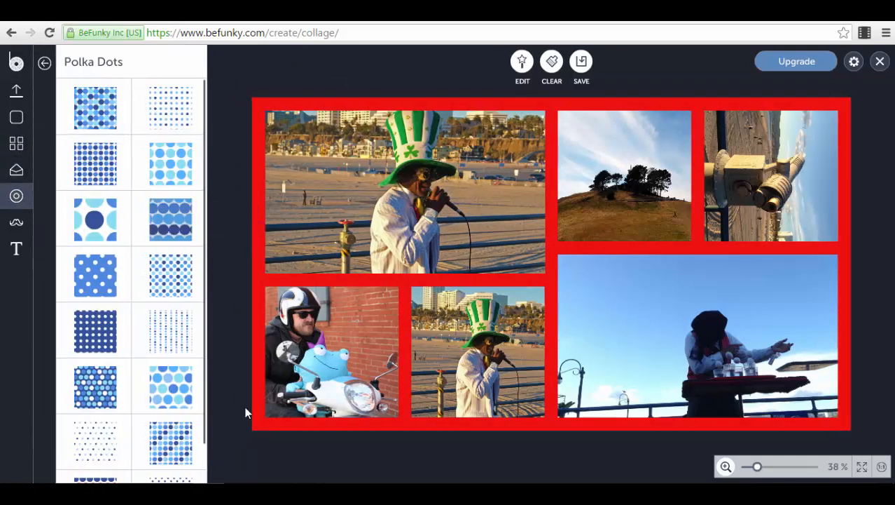
double_click(88, 222)
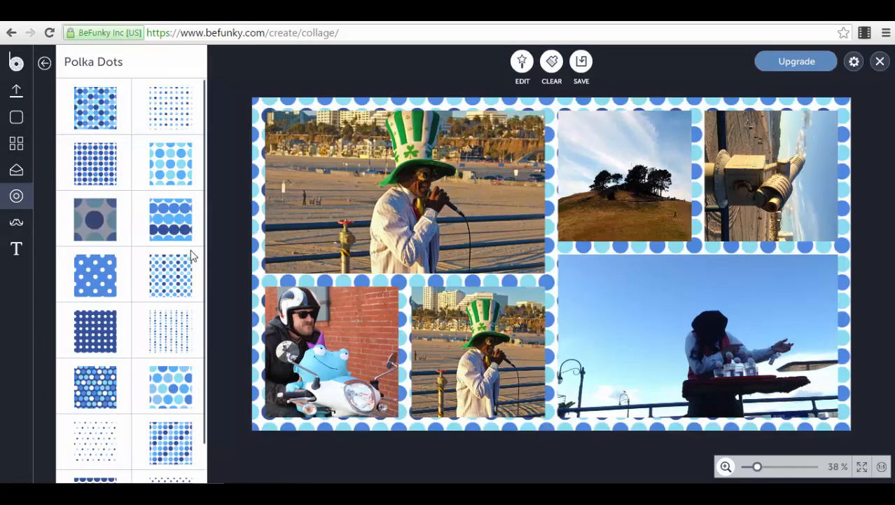
double_click(162, 339)
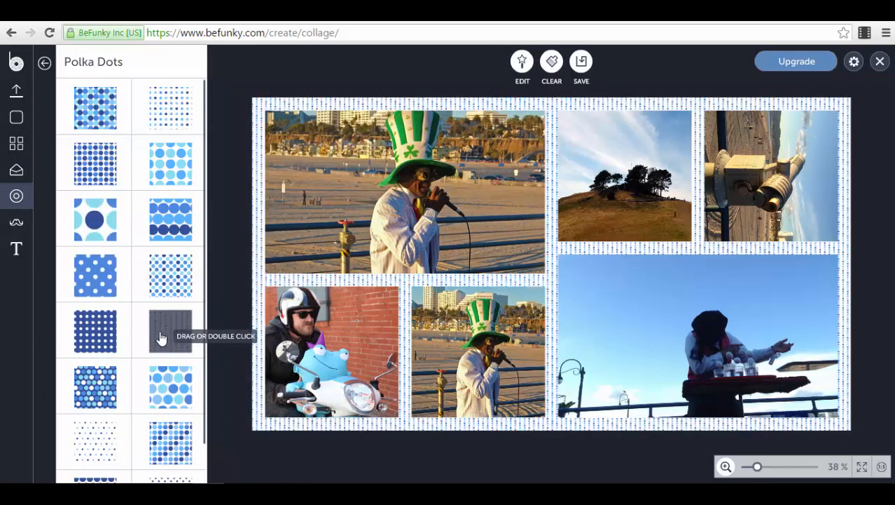
scroll(135, 285, "down", 1)
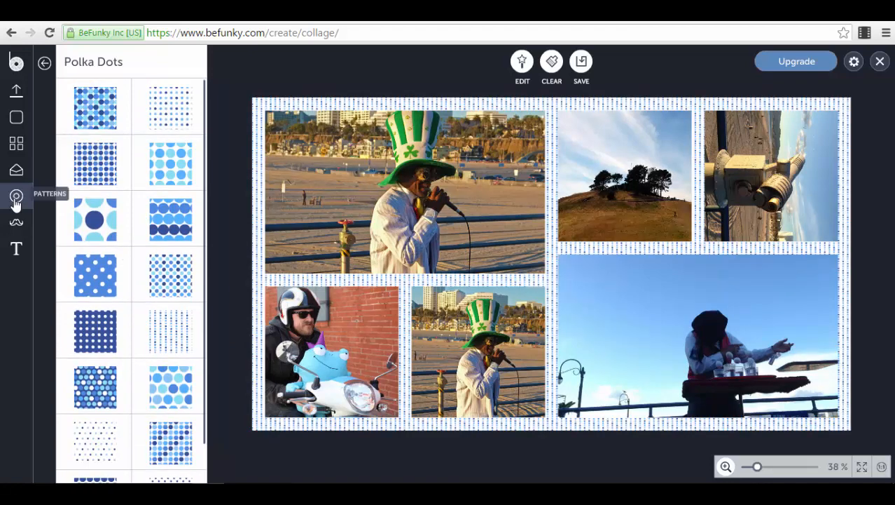
Add the Happy Halloween graphic from the Halloween collection to the middle of the collage and deselect it.
left_click(16, 222)
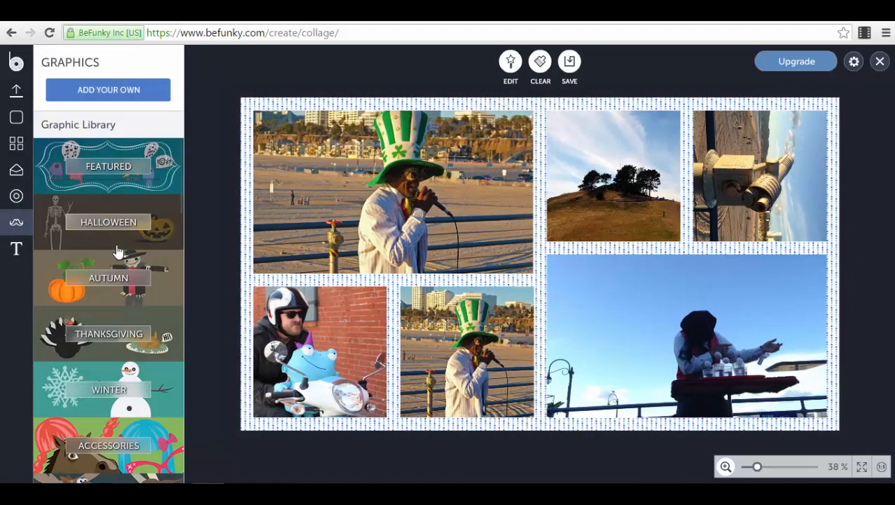
left_click(168, 247)
double_click(176, 230)
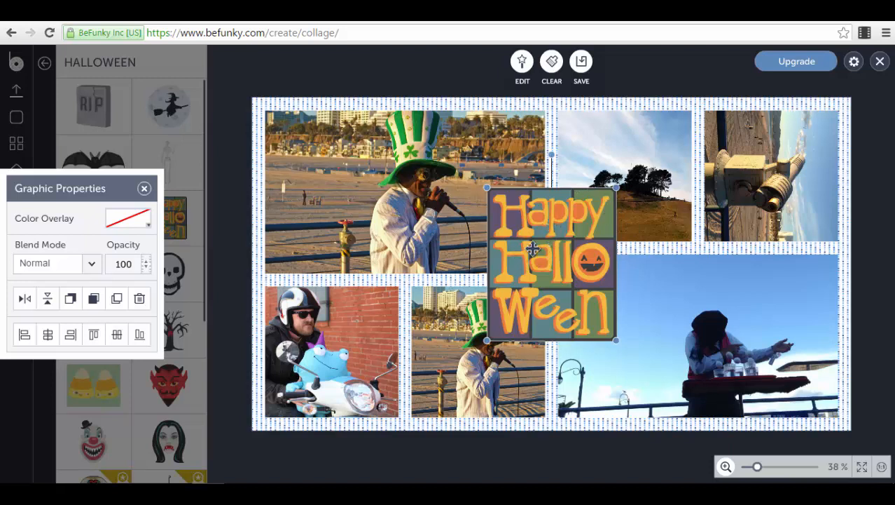
left_click_drag(522, 250, 534, 246)
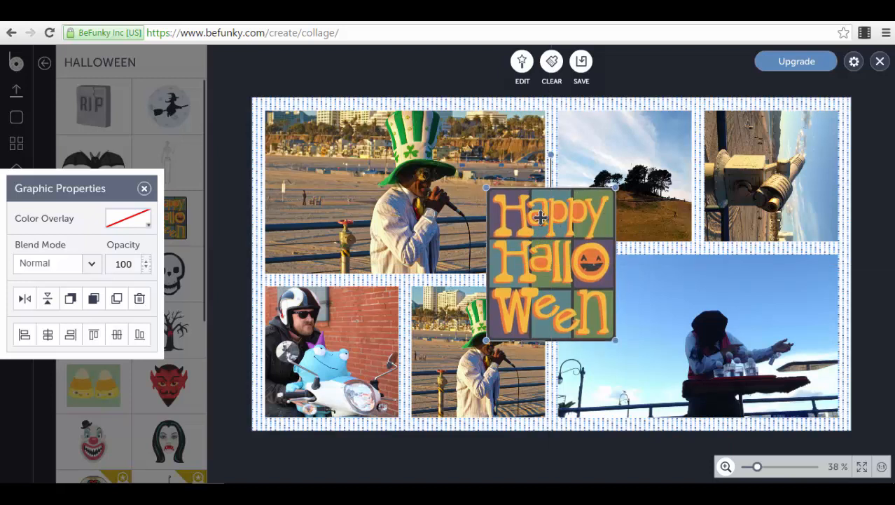
left_click(236, 73)
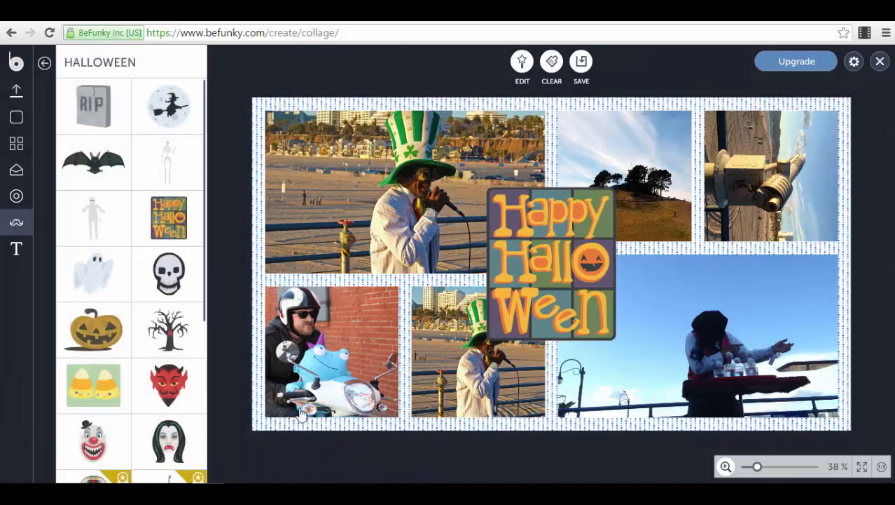
Add a text box with the Lucky preset and place it below the Happy Halloween graphic.
left_click(14, 248)
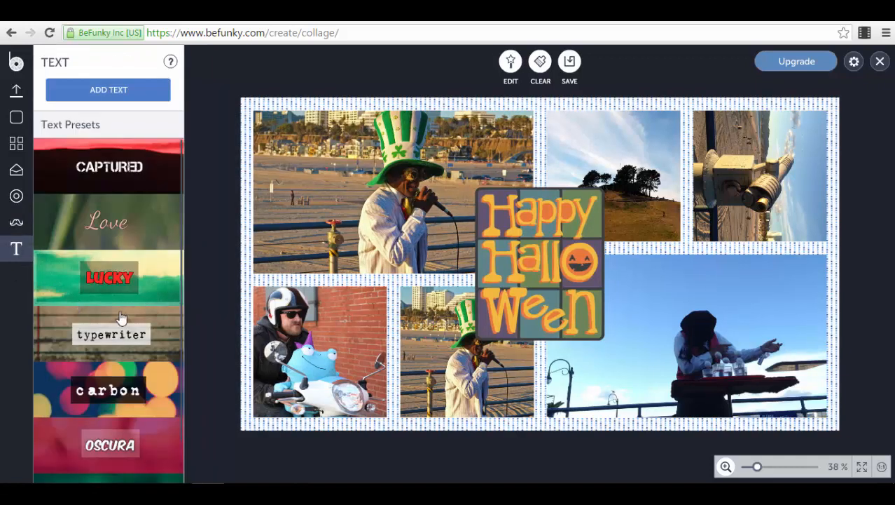
scroll(119, 319, "down", 1)
left_click(162, 252)
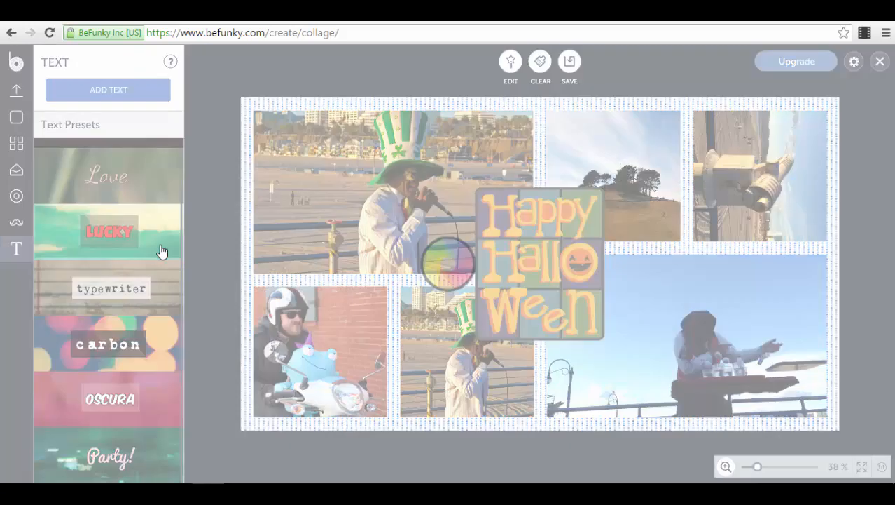
left_click_drag(543, 275, 541, 390)
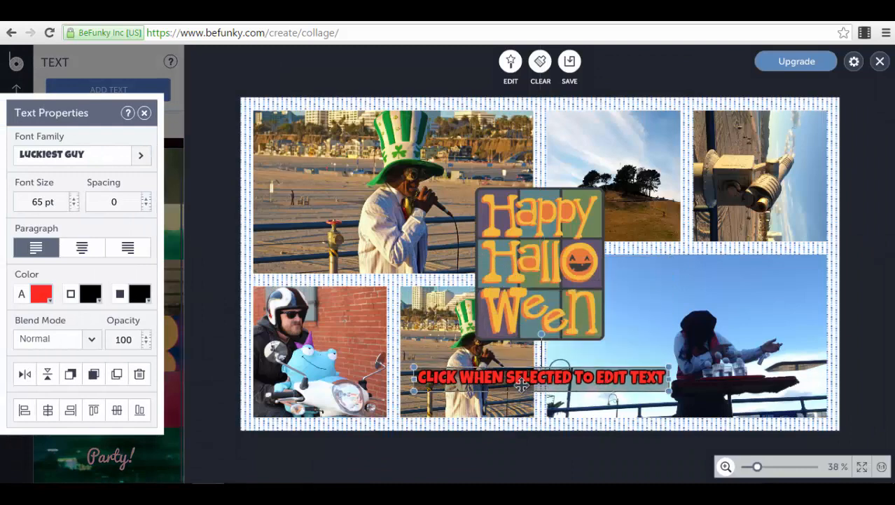
Look at the available fonts, keep Luckiest Guy, and reduce the text's font size to 59 pt.
left_click(82, 160)
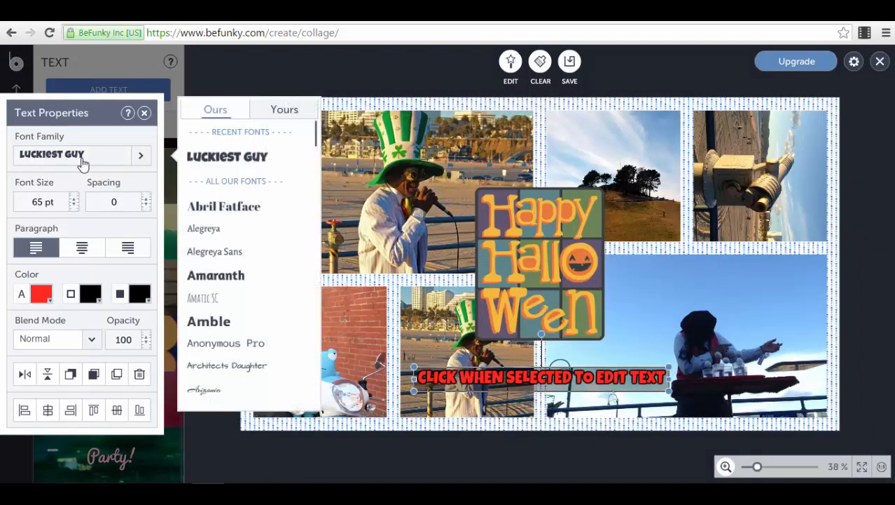
left_click(74, 204)
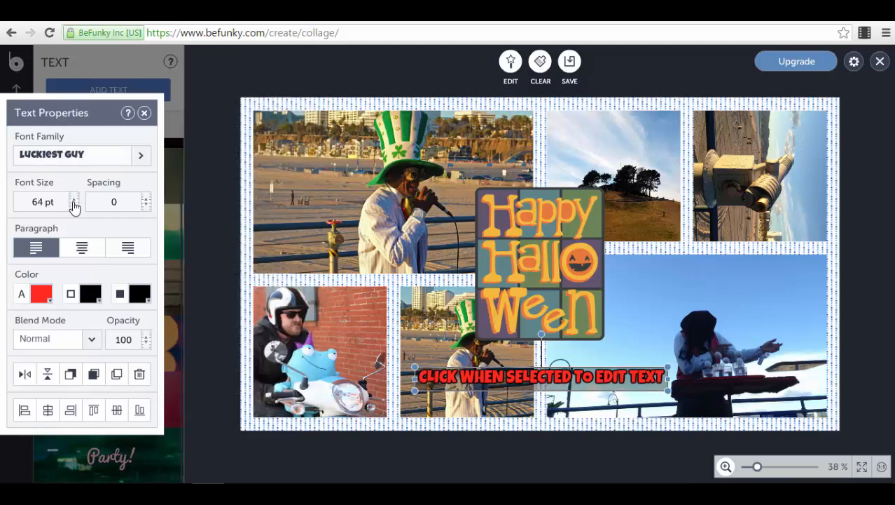
left_click(73, 204)
left_click(74, 204)
left_click(74, 204)
left_click(74, 205)
left_click(73, 204)
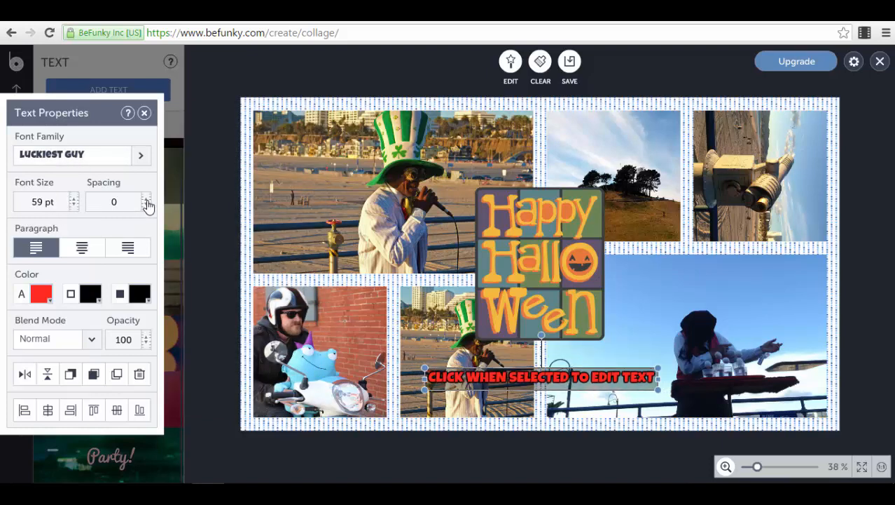
Set the text's letter spacing to 3 and its paragraph alignment to right.
left_click(146, 200)
left_click(146, 200)
left_click(146, 199)
left_click(147, 199)
left_click(147, 205)
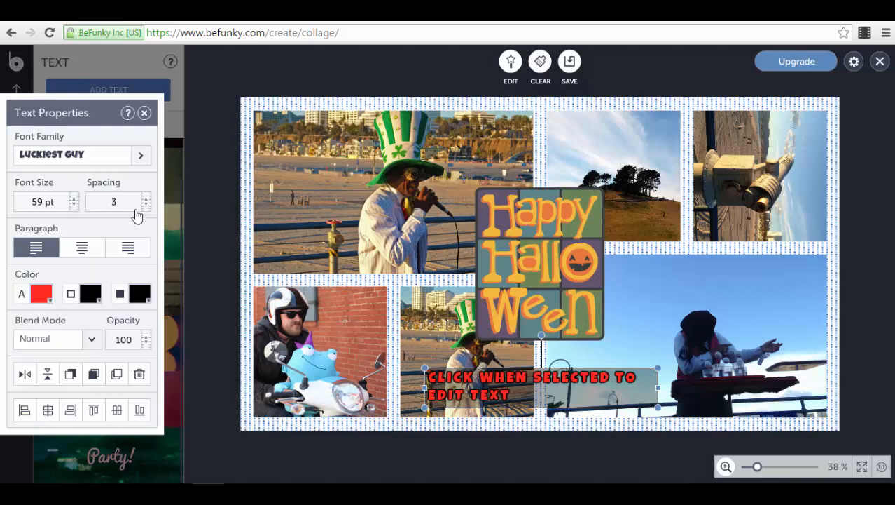
left_click(82, 250)
left_click(115, 250)
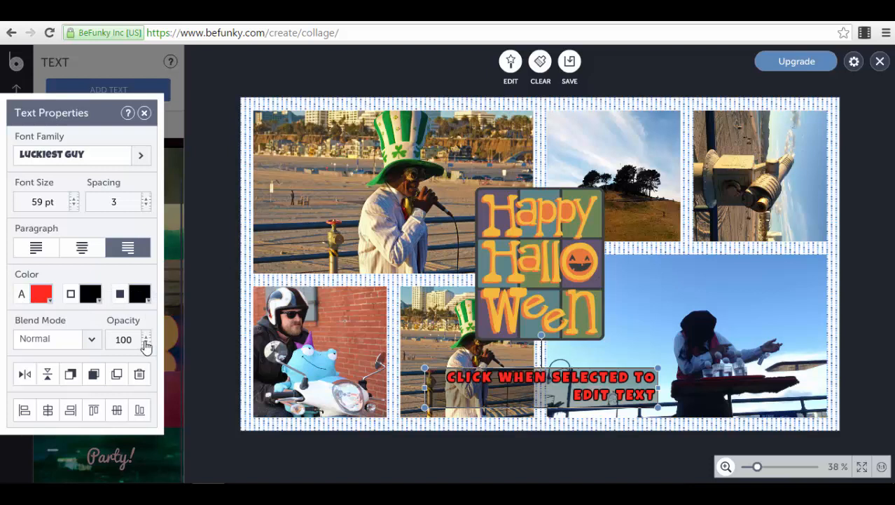
Try the Darken blend mode on the text, settle on Hard Light, and close the text properties.
left_click(88, 341)
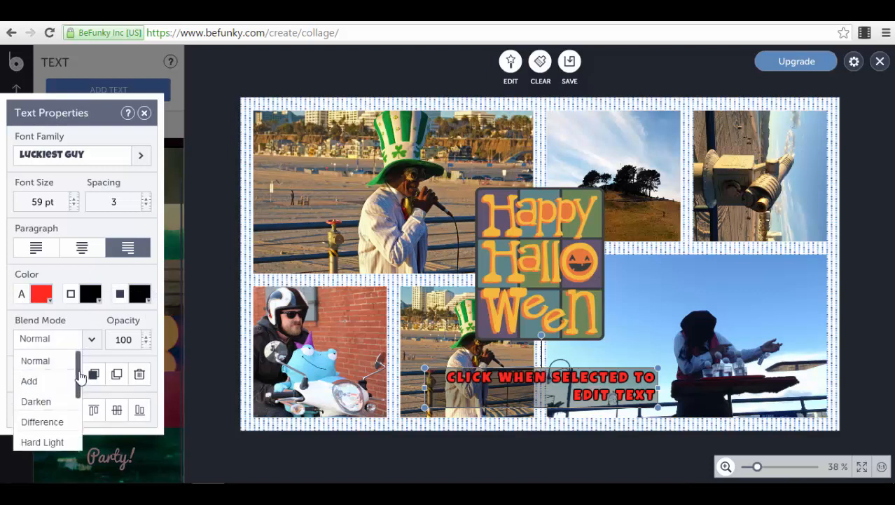
mouse_move(77, 371)
left_mouse_down()
mouse_move(76, 438)
mouse_move(78, 364)
left_mouse_up()
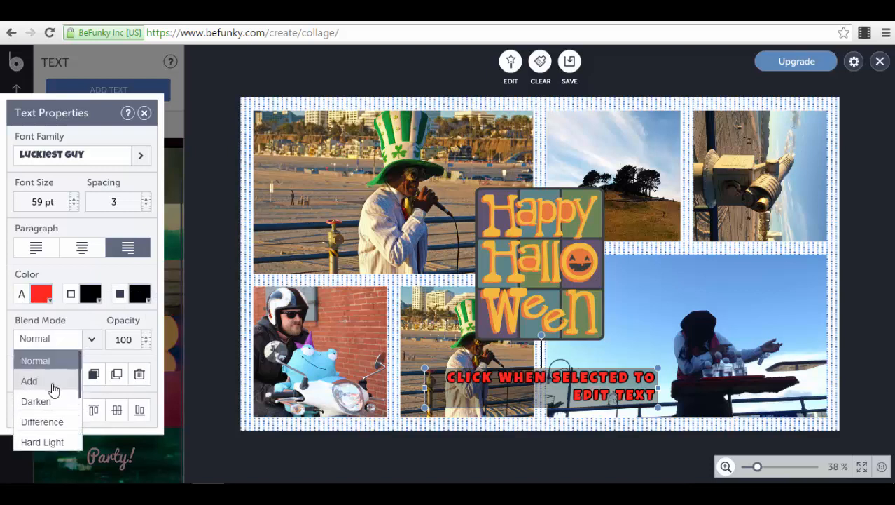
left_click(44, 400)
left_click(68, 342)
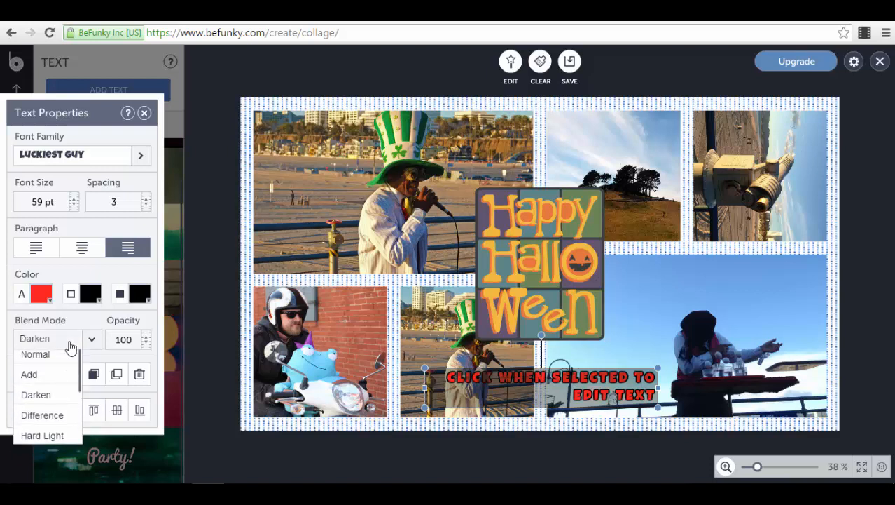
left_click(43, 440)
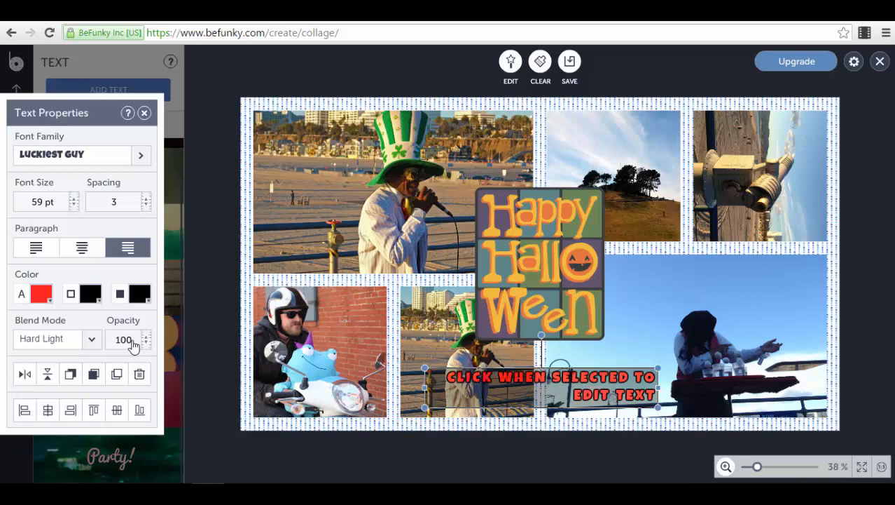
left_click(144, 113)
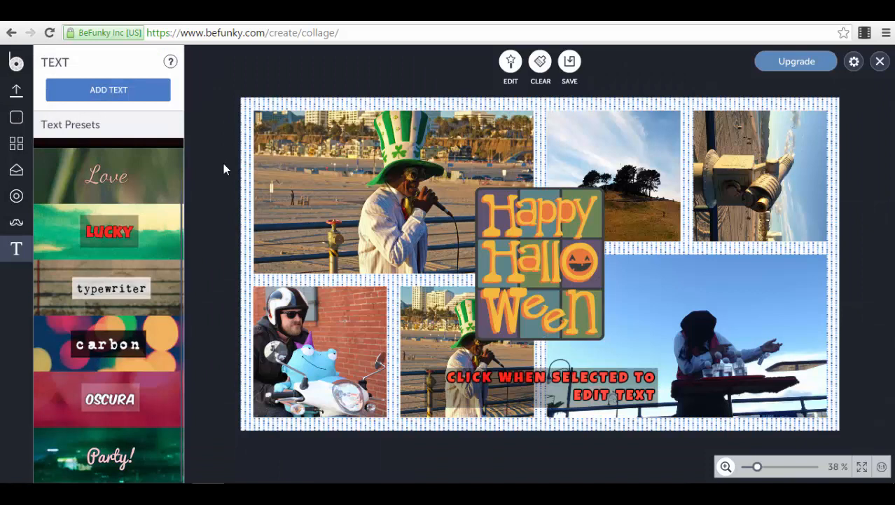